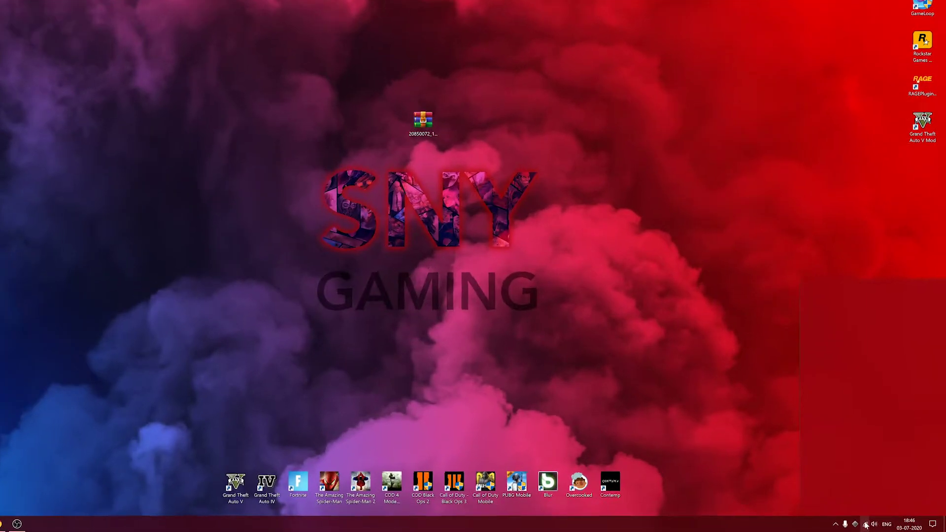
Check the Wi-Fi connection, then run a speedtest.net test: 2 ms ping, 29.11 Mbps download
click(866, 525)
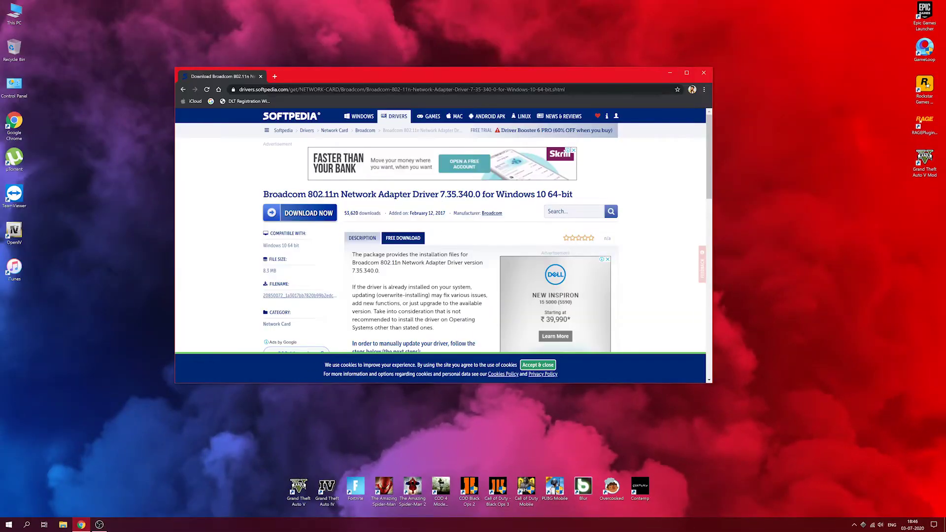
click(275, 76)
text(speed)
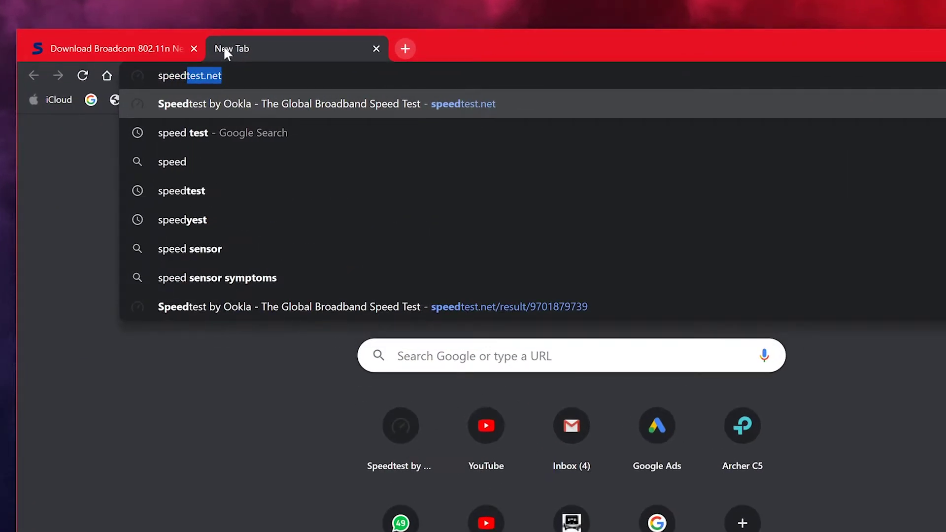
key(Return)
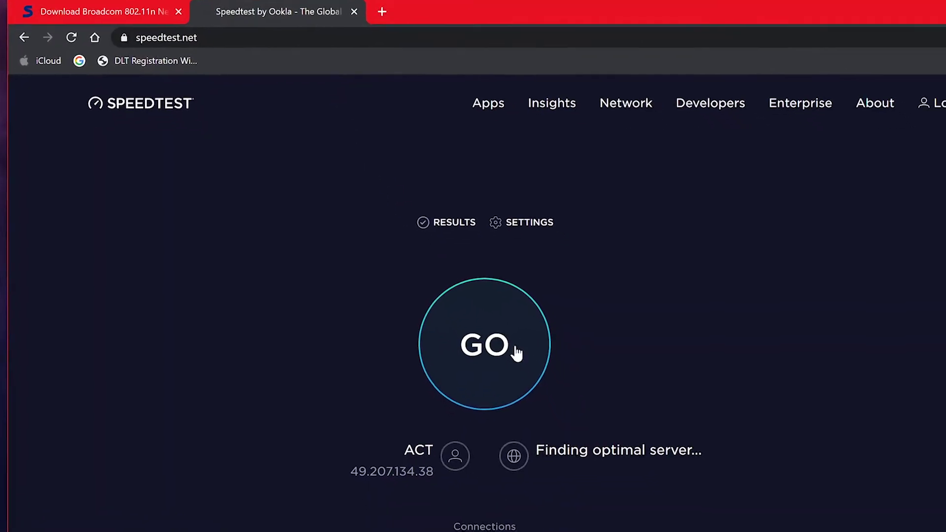
click(487, 314)
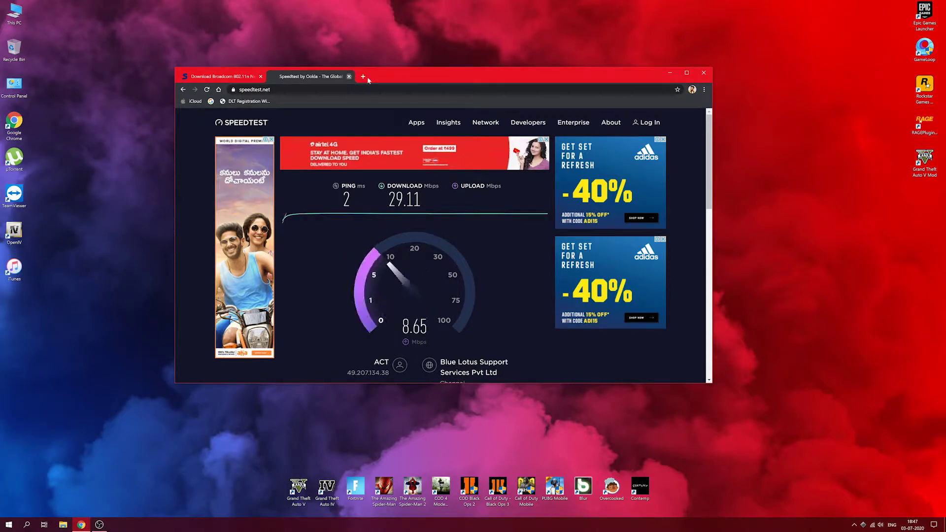
Close the speed test tab, minimize Chrome and launch Device Manager from Start search
key(ctrl+w)
click(670, 74)
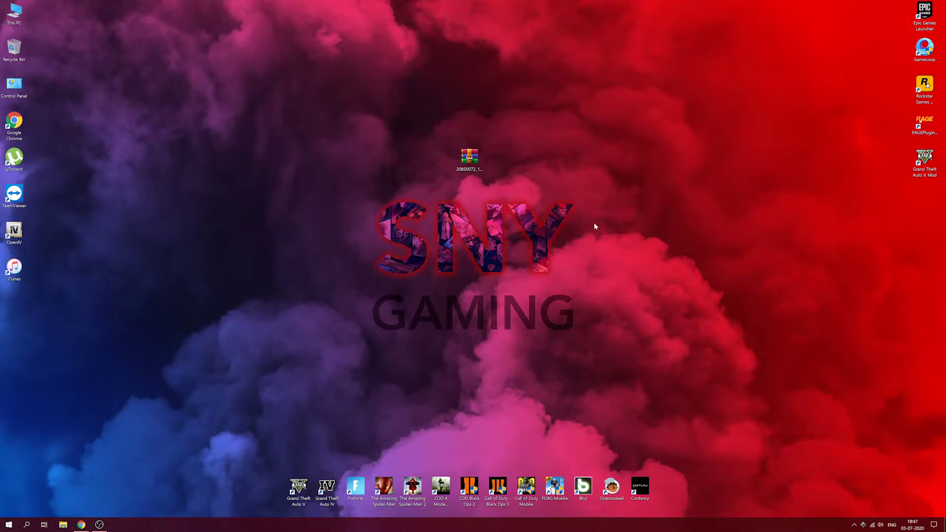
click(9, 525)
text(dev)
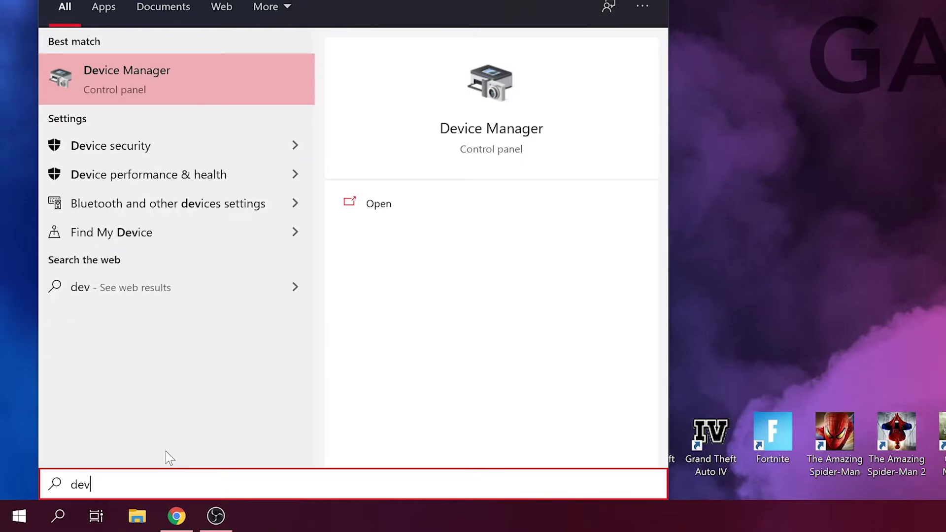
text(u)
key(Escape)
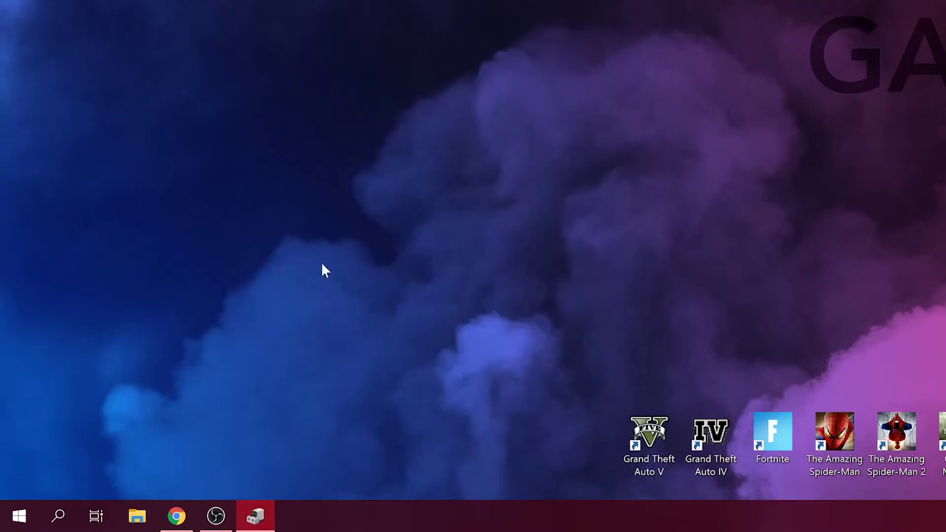
click(19, 516)
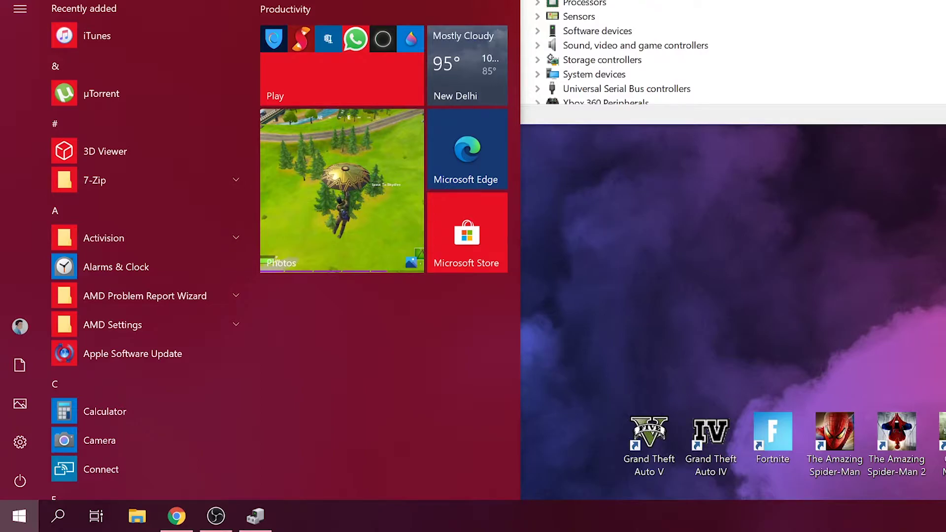
text(devi)
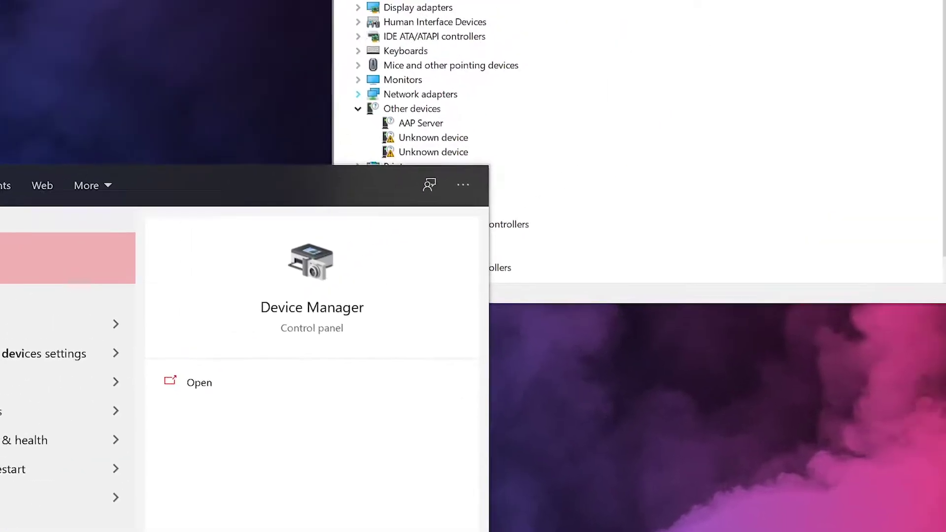
key(Return)
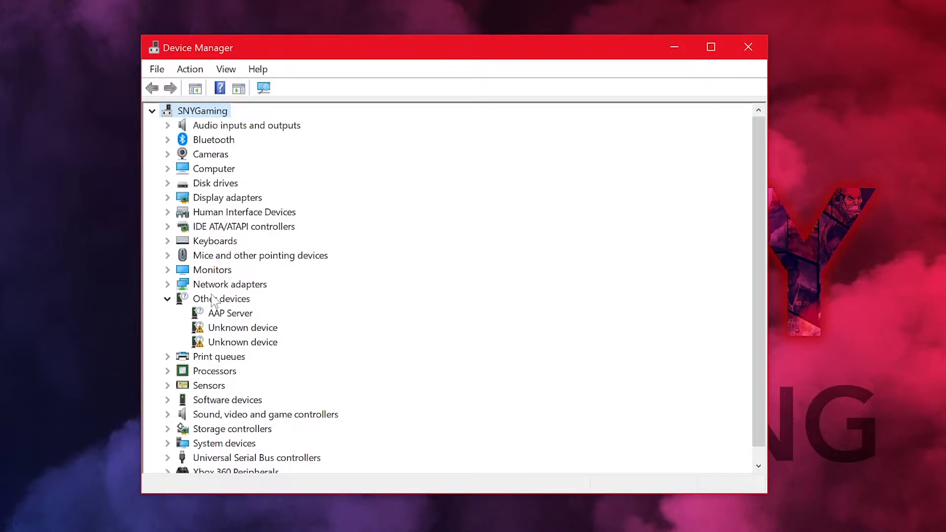
Expand Network adapters and right-click the Broadcom 802.11ac Network Adapter
click(200, 286)
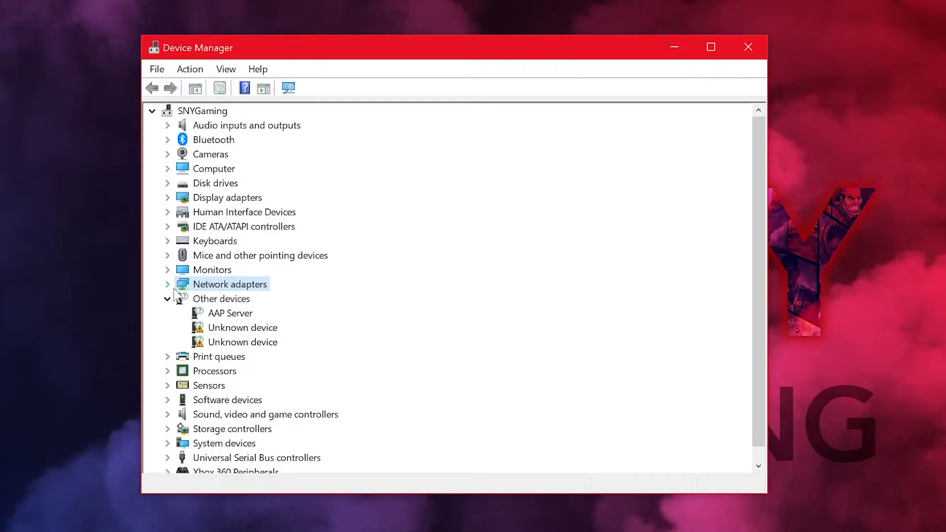
double_click(233, 289)
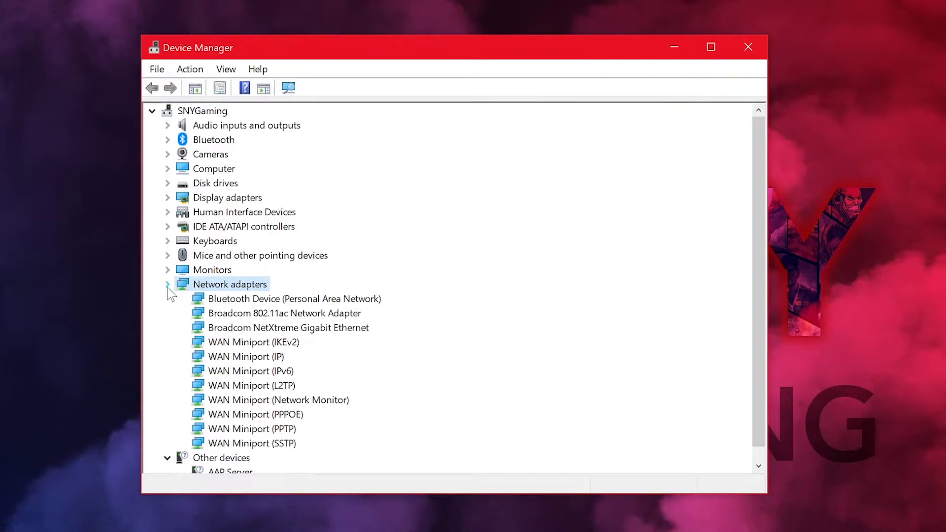
click(254, 317)
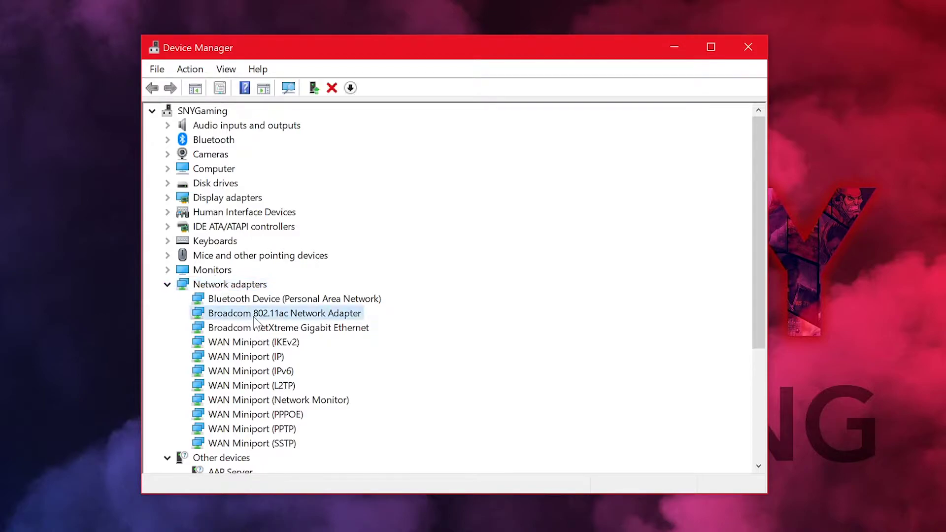
right_click(312, 313)
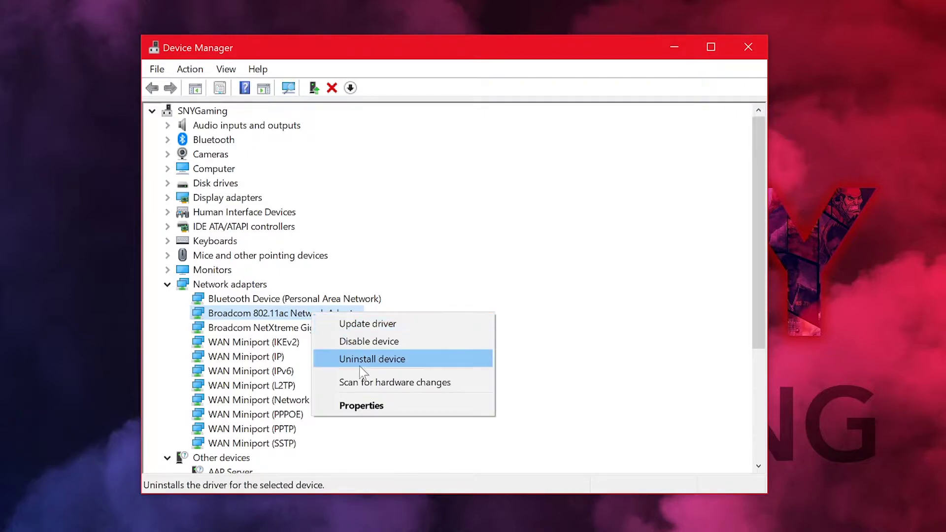
Open the Broadcom adapter's Properties Driver tab and check its version, 7.77.119.0
click(375, 405)
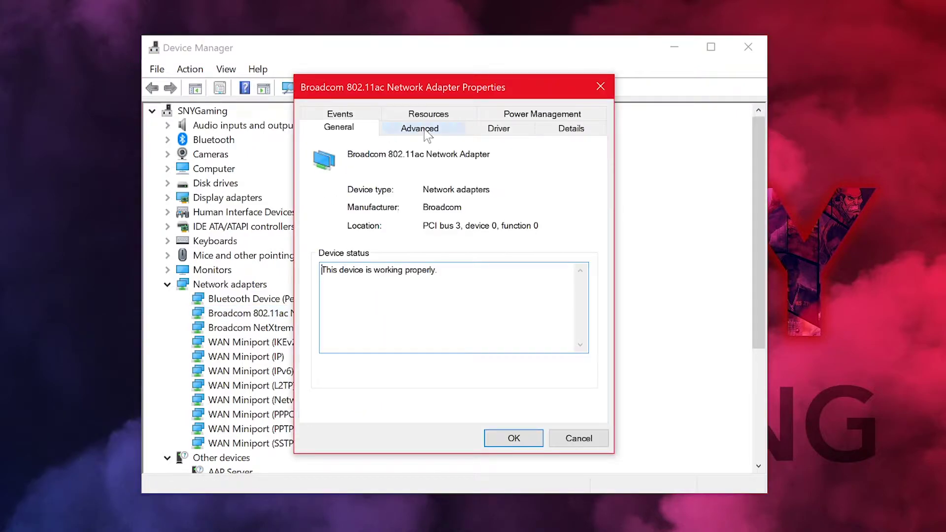
click(476, 136)
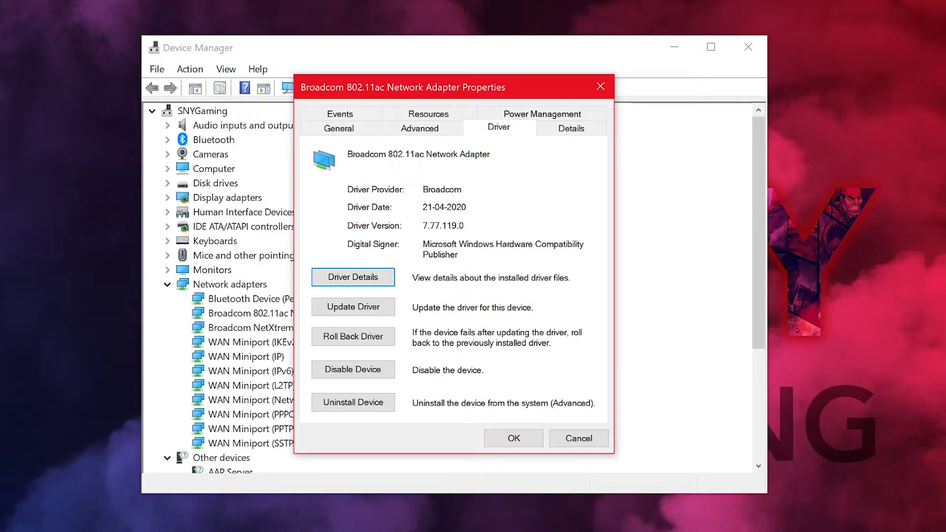
drag(423, 225, 464, 225)
click(467, 207)
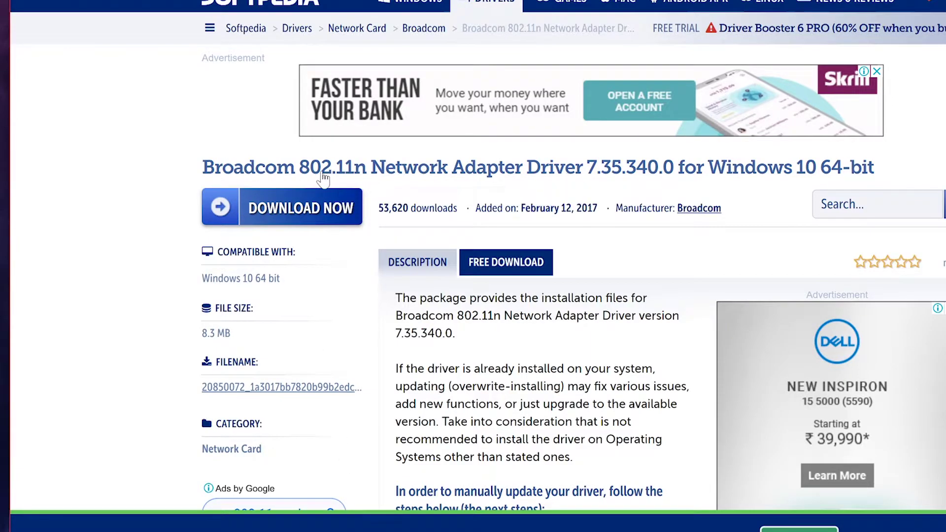
Download Broadcom driver 7.35.340.0 from Softpedia via Softpedia Secure Download
key(alt+Tab)
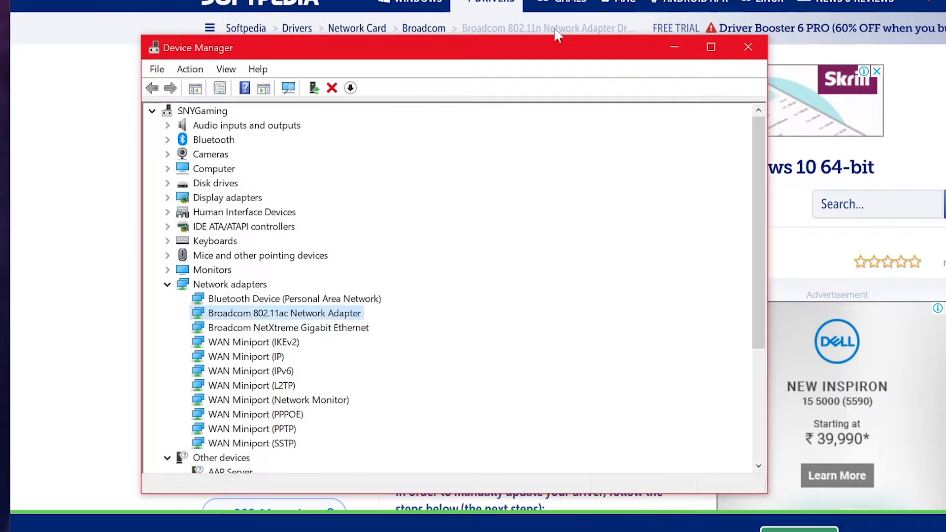
click(674, 47)
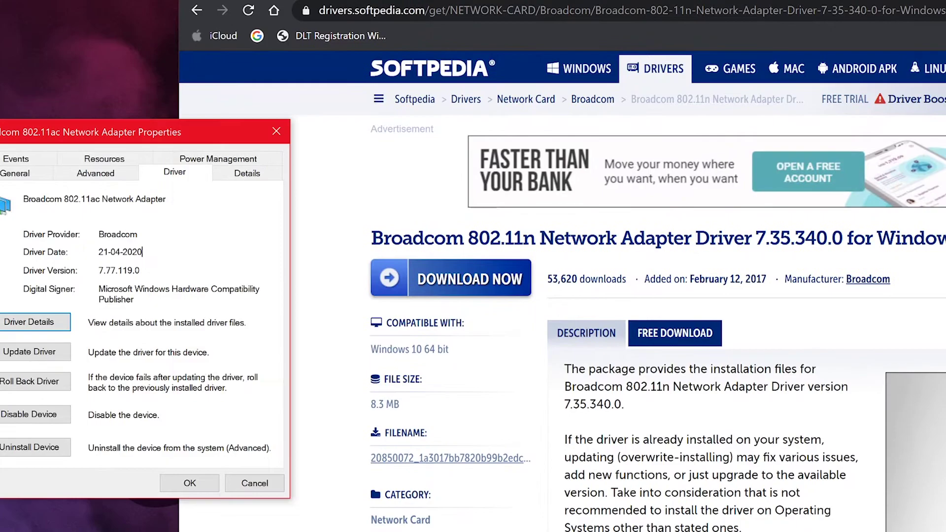
click(786, 297)
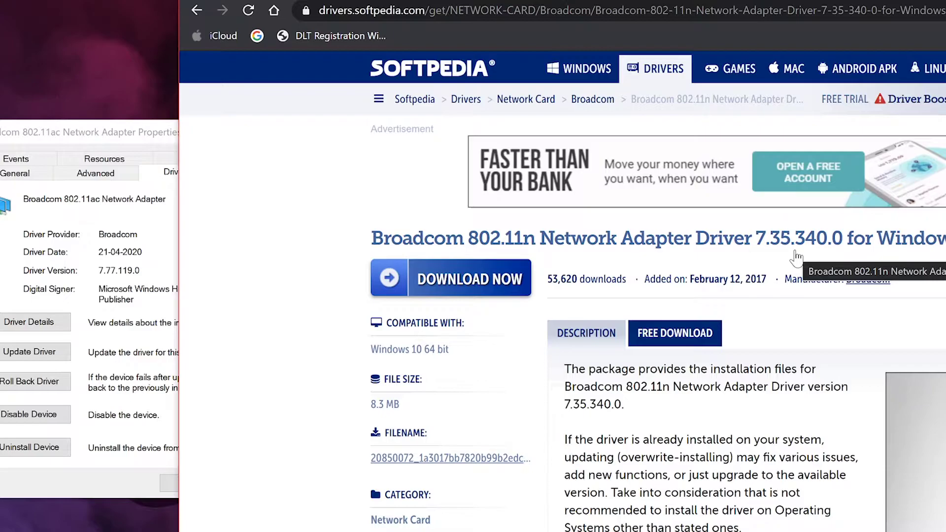
click(429, 278)
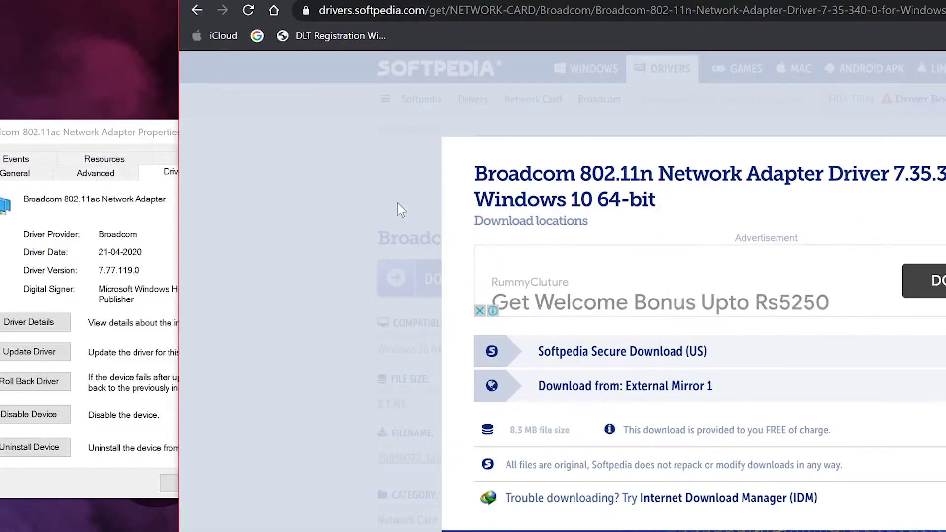
click(582, 357)
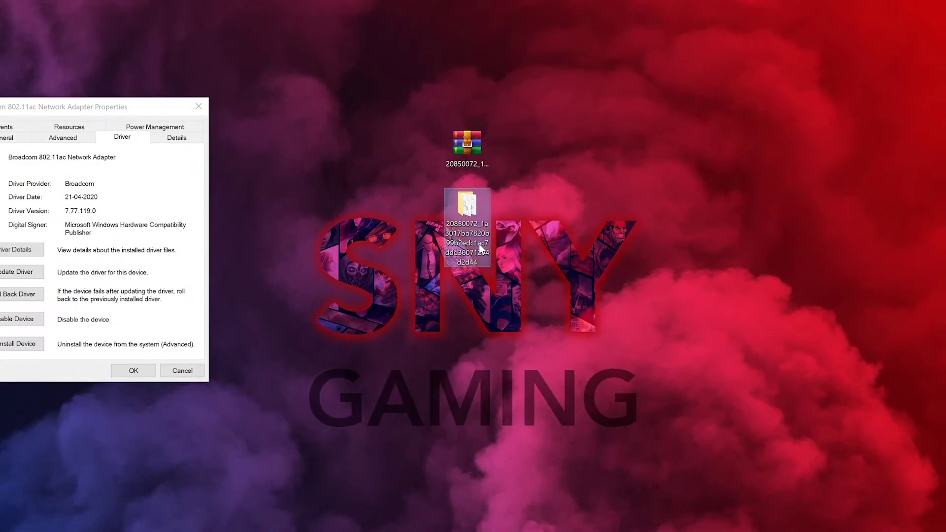
Inspect the extracted driver folder's bcmwdi and bcmwl63 files, then close it and the Properties dialog
double_click(479, 244)
drag(256, 348, 226, 211)
drag(212, 378, 195, 312)
click(767, 108)
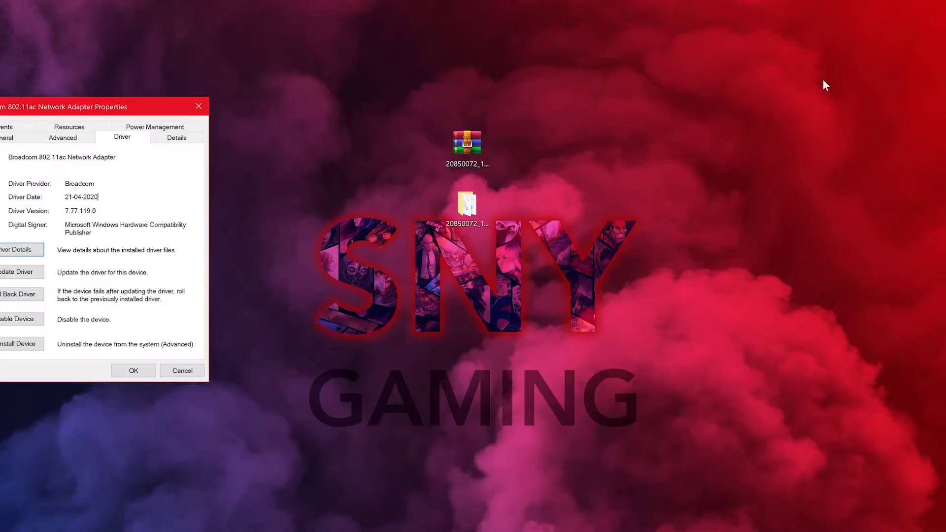
click(199, 106)
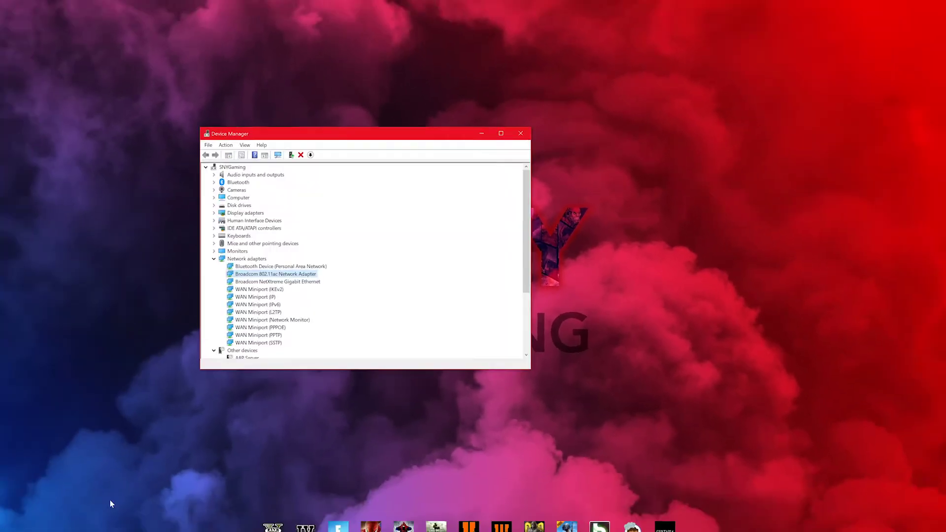
Reopen the Broadcom 802.11ac adapter's Properties Driver tab, showing version 7.77.119.0 dated 21-04-2020
drag(342, 139, 230, 69)
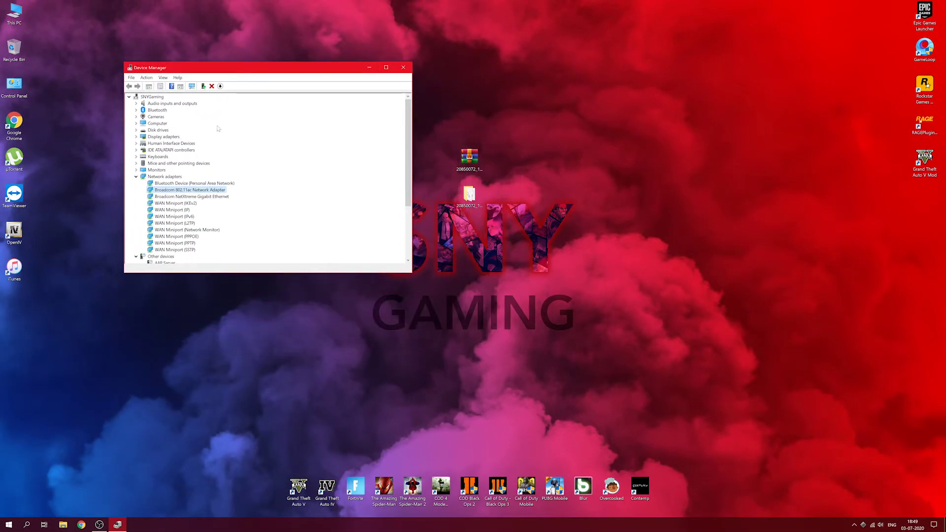
click(9, 525)
text(d)
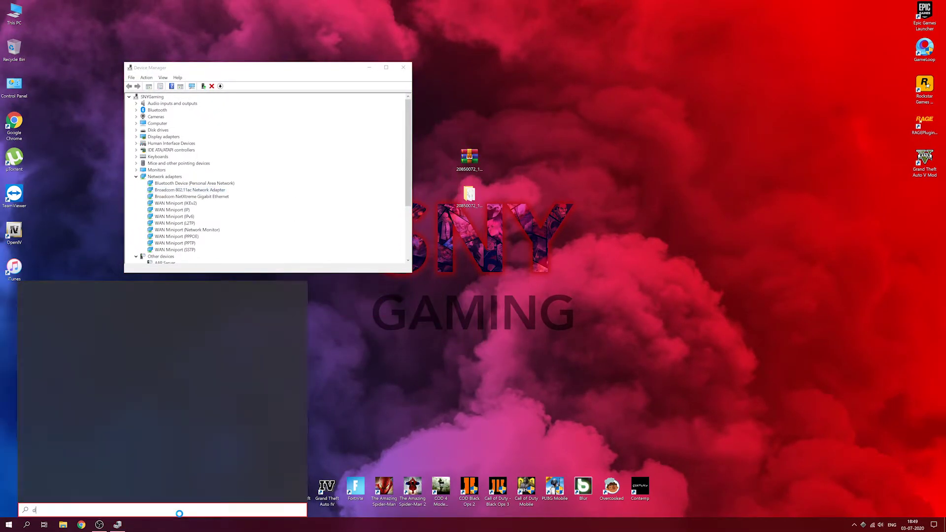
text(evice)
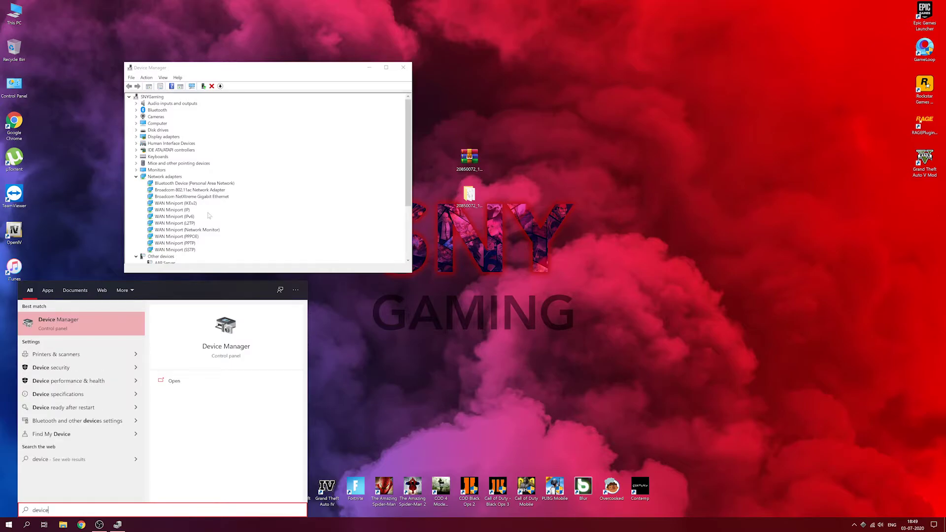
click(254, 158)
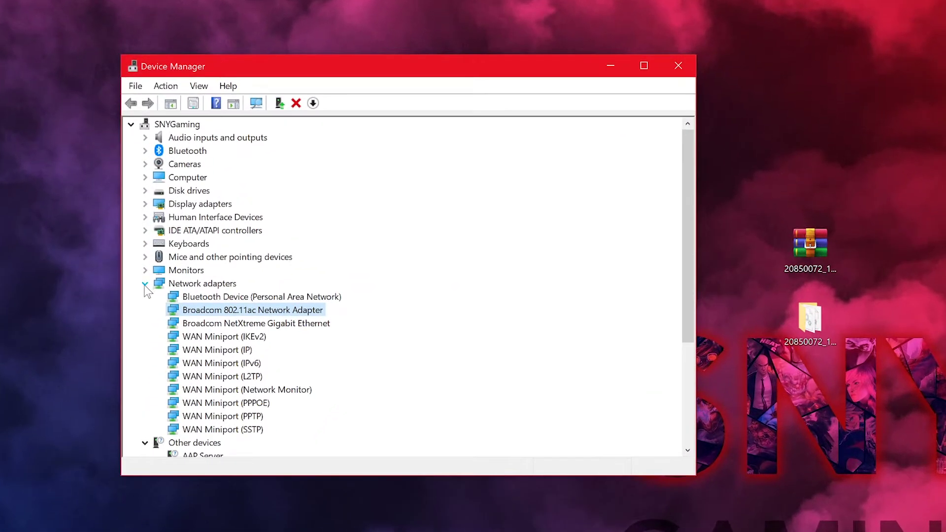
click(145, 284)
click(144, 284)
click(207, 311)
right_click(287, 314)
click(328, 399)
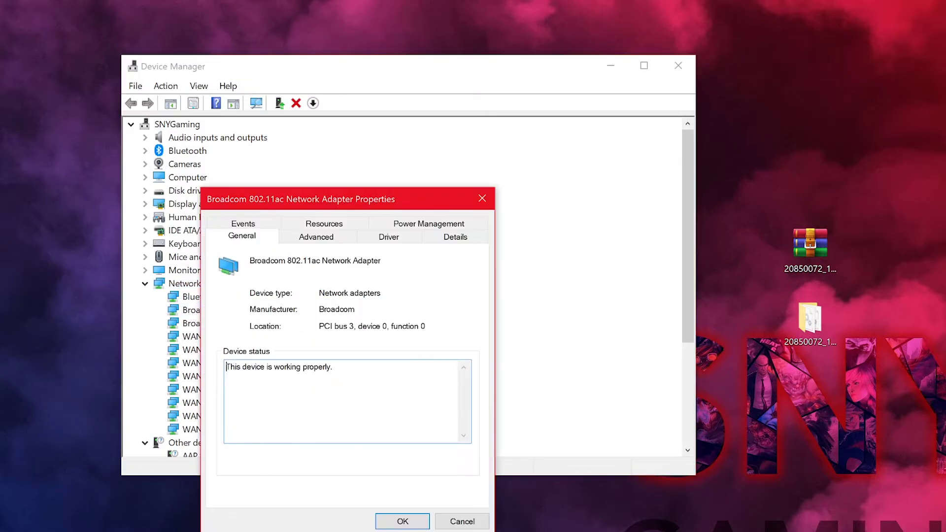
click(382, 237)
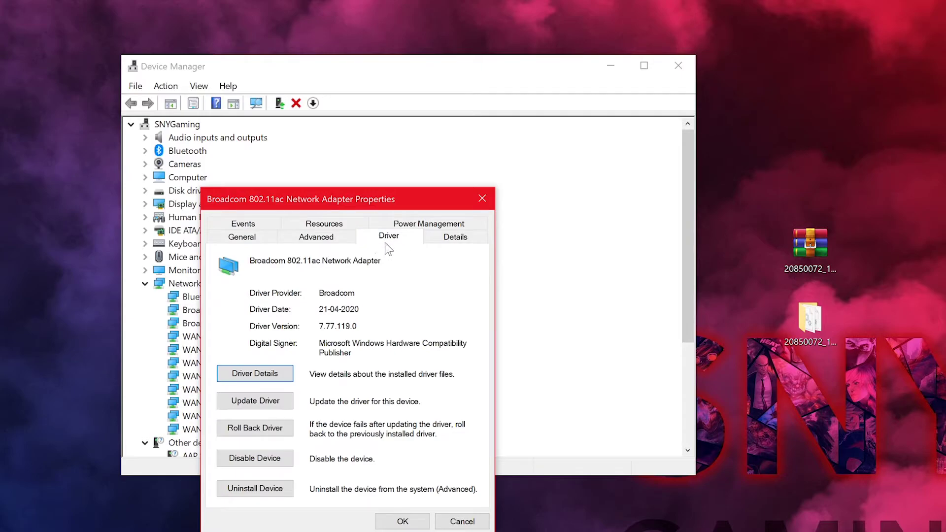
click(252, 401)
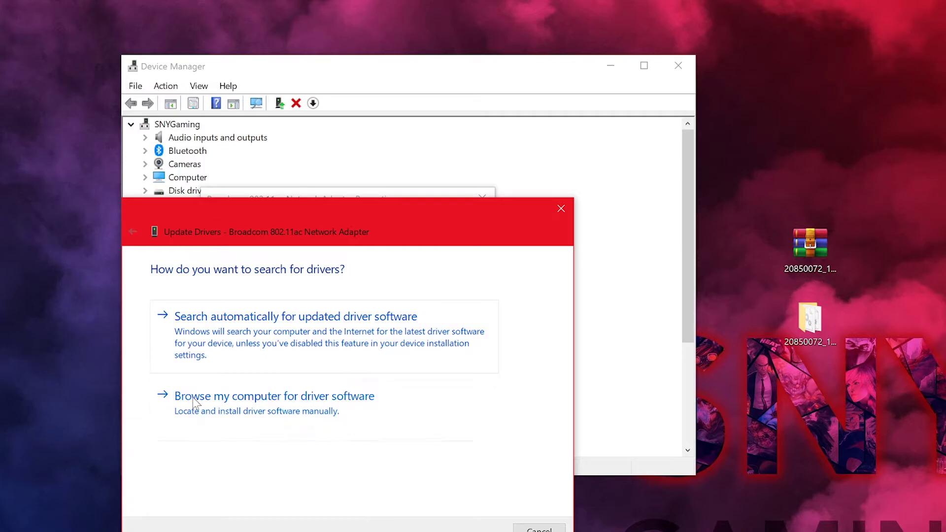
click(358, 420)
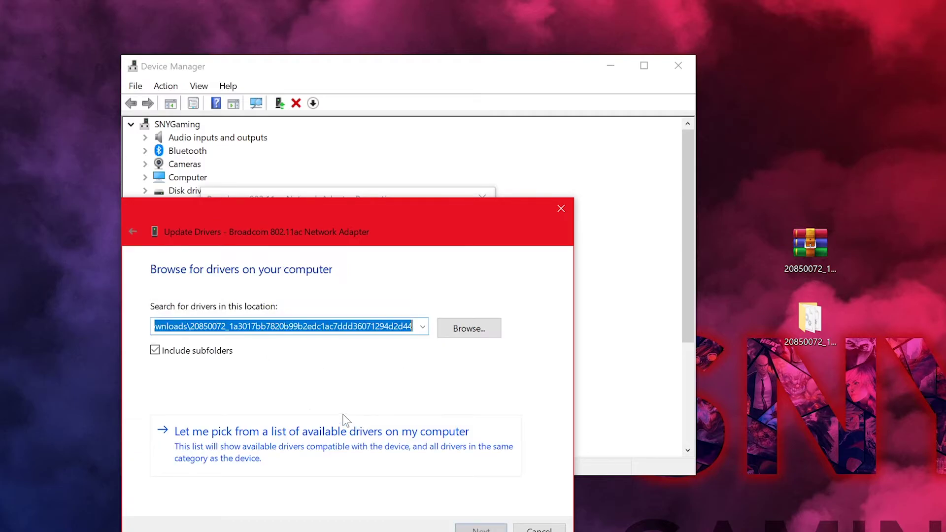
click(454, 332)
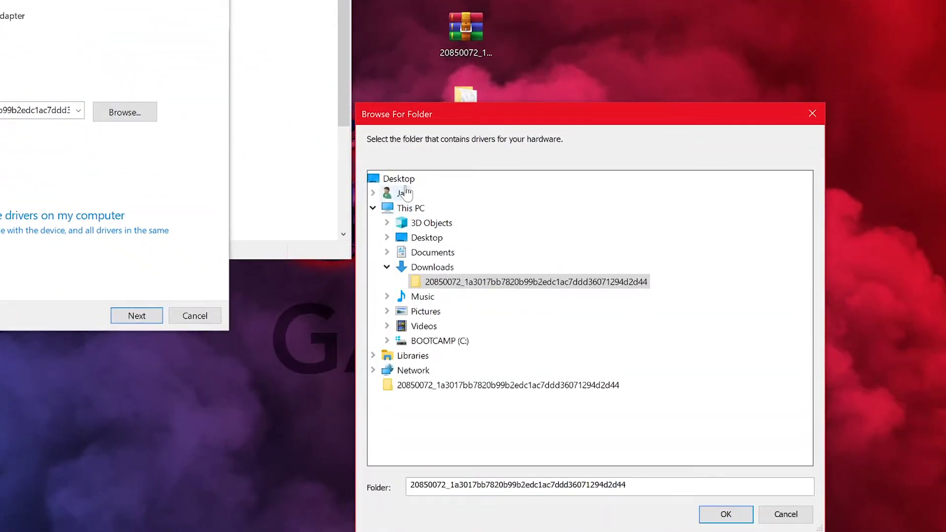
double_click(402, 193)
scroll(691, 290, down, 3)
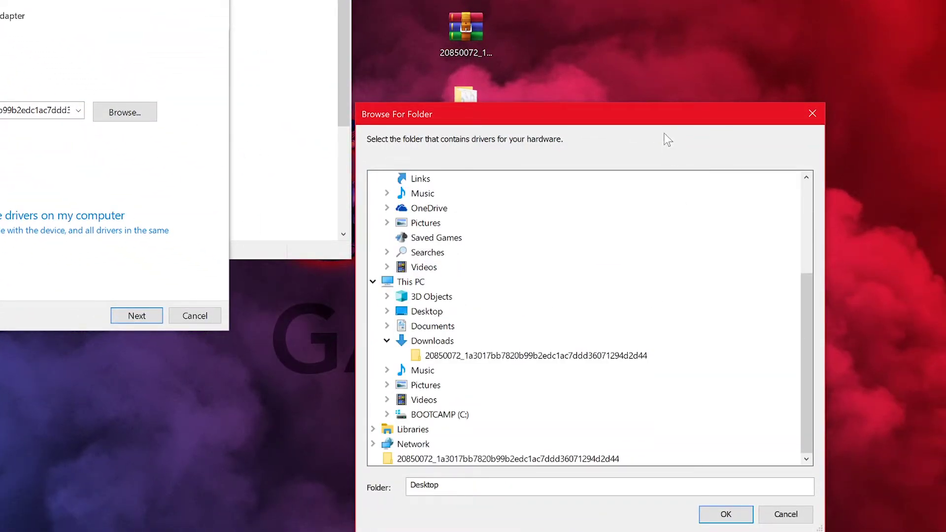
drag(664, 114, 921, 112)
click(466, 104)
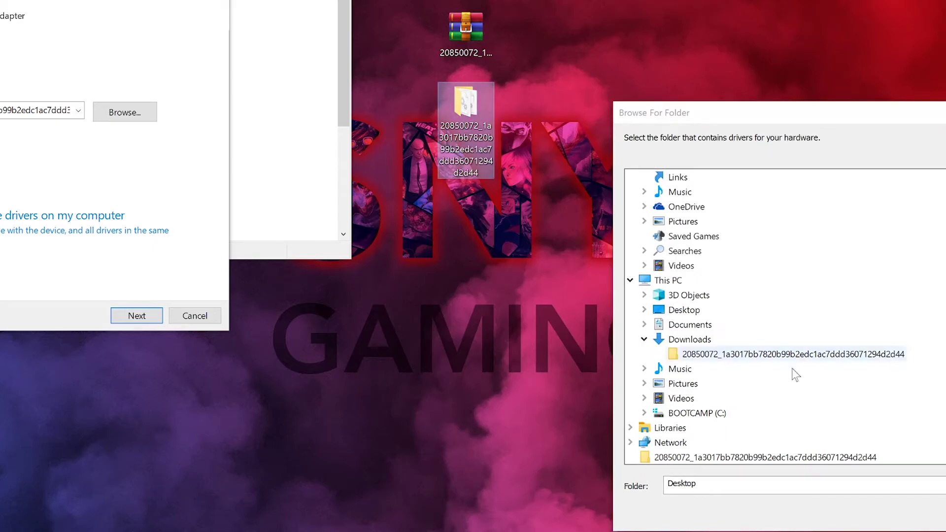
click(765, 457)
key(Return)
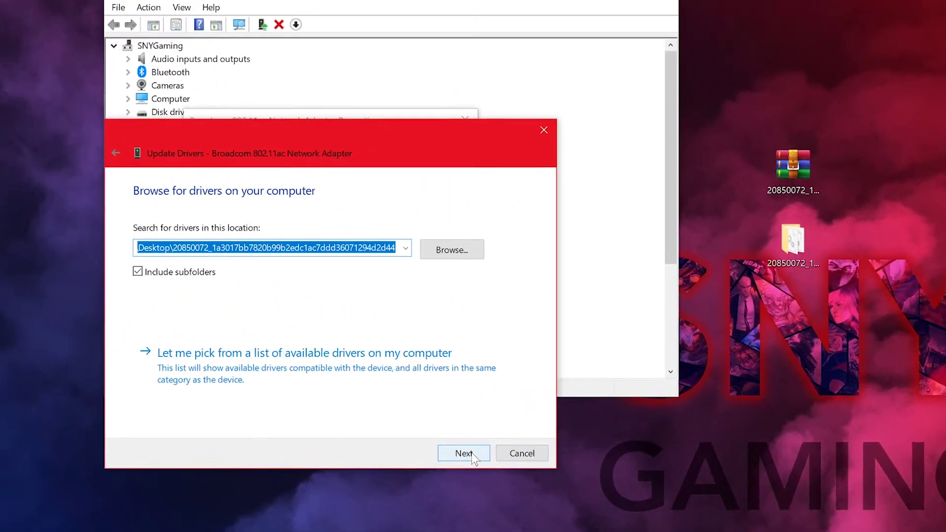
click(136, 315)
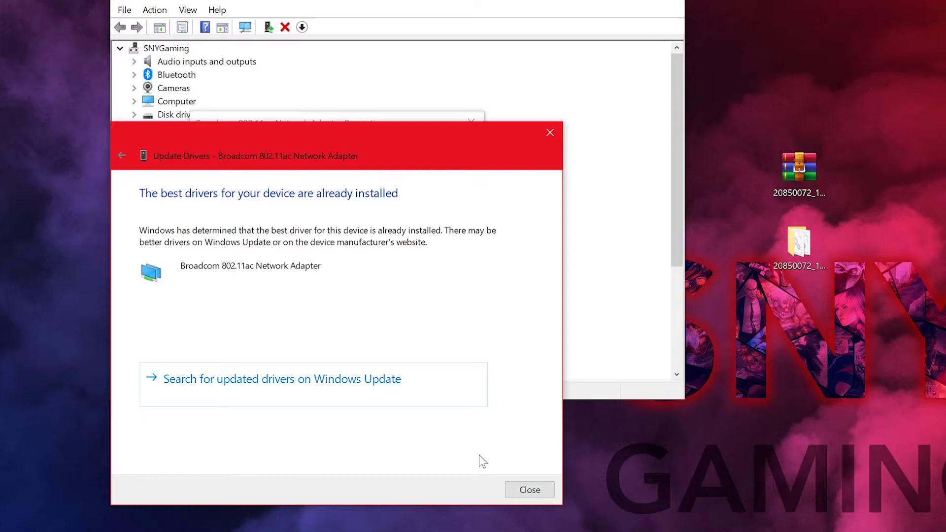
Install Broadcom driver 7.35.118.46 through Browse my computer > Let me pick, then close Properties
click(516, 490)
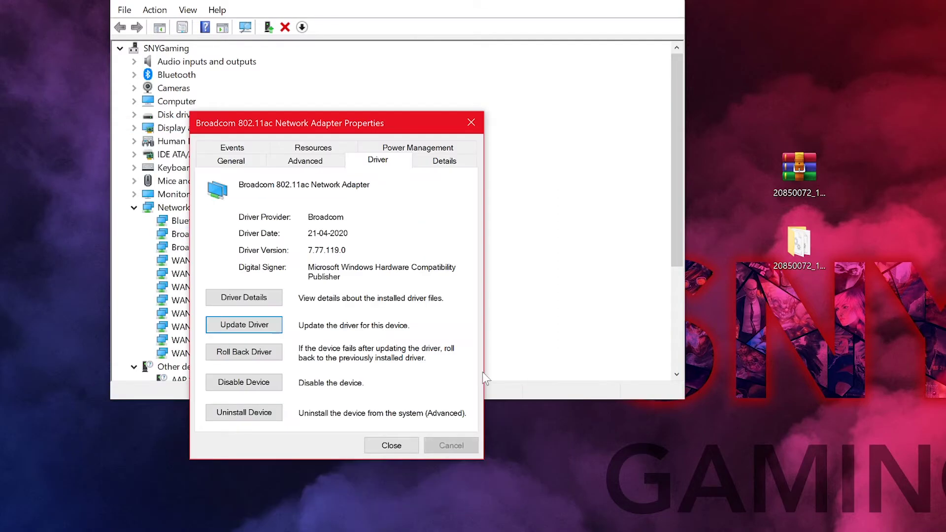
click(228, 329)
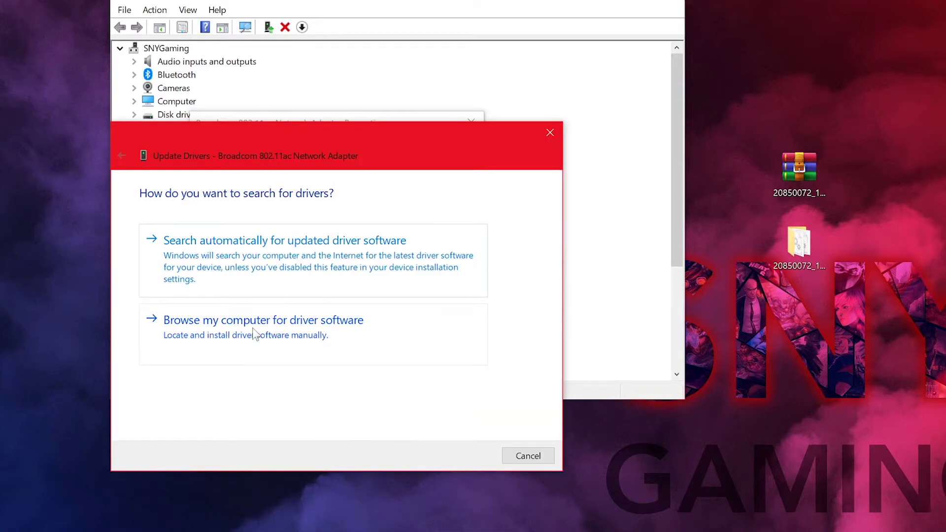
click(320, 329)
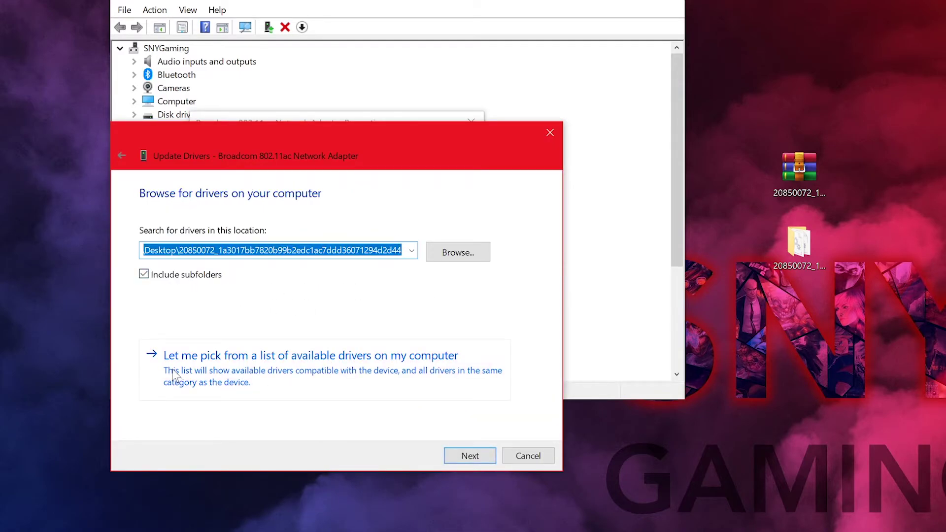
click(269, 359)
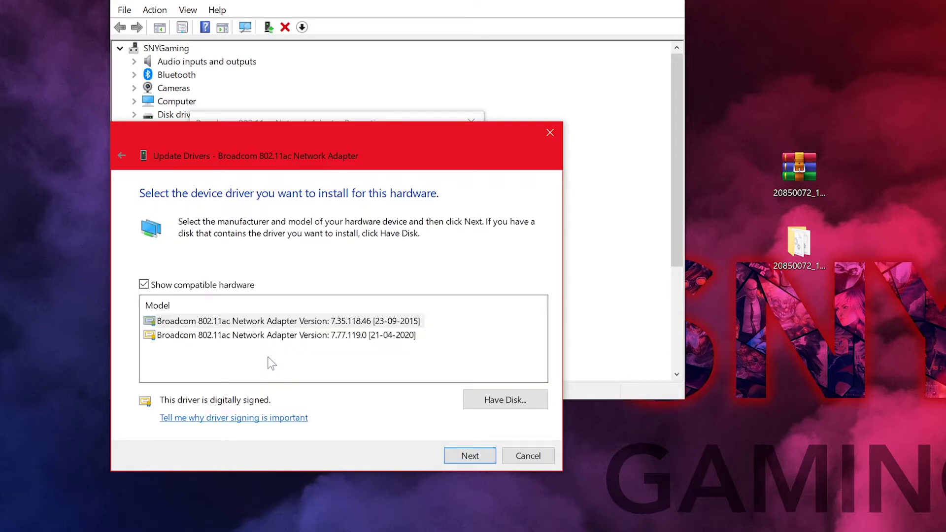
click(144, 285)
click(144, 284)
click(358, 326)
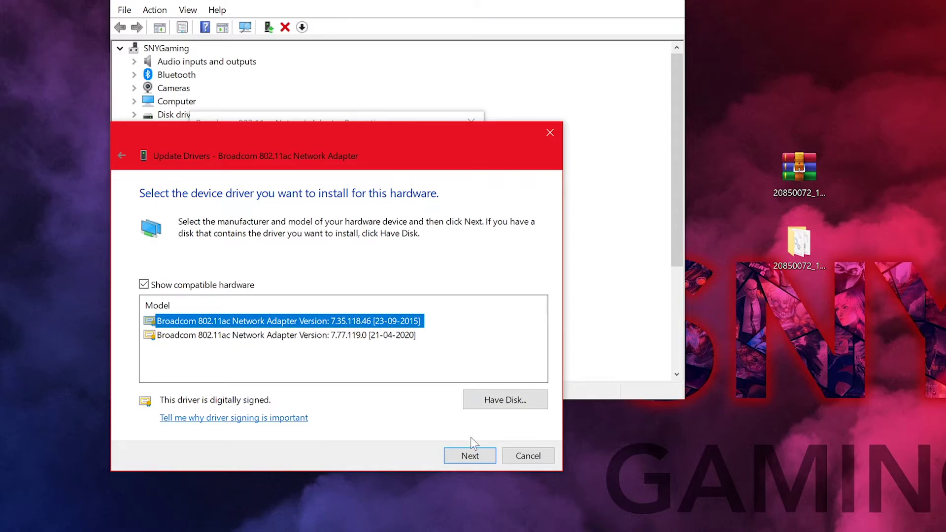
click(471, 461)
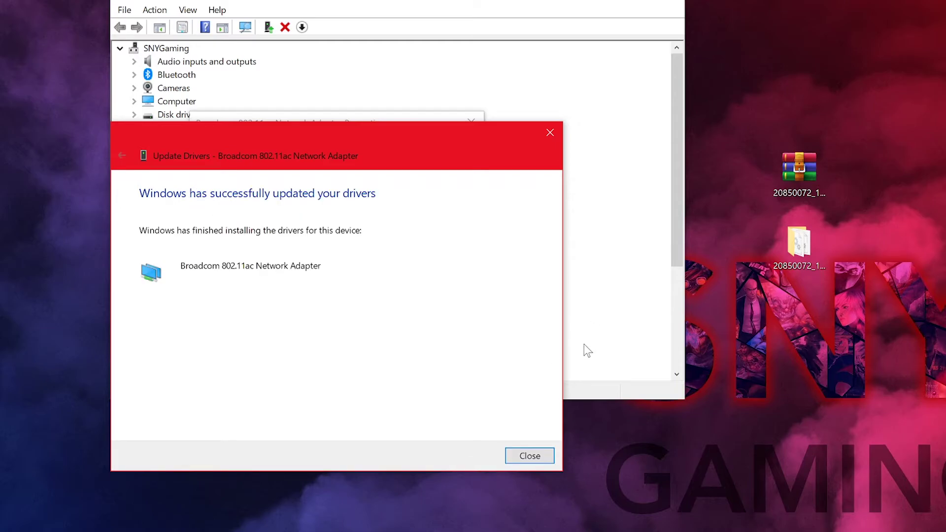
click(526, 460)
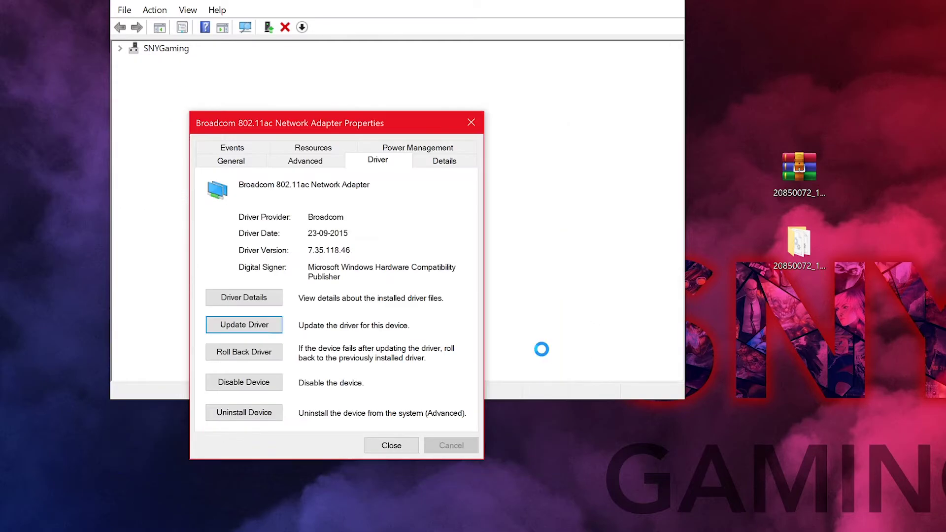
click(391, 445)
Close Device Manager, check the Wi-Fi connection, and load speedtest.net in Chrome
click(586, 14)
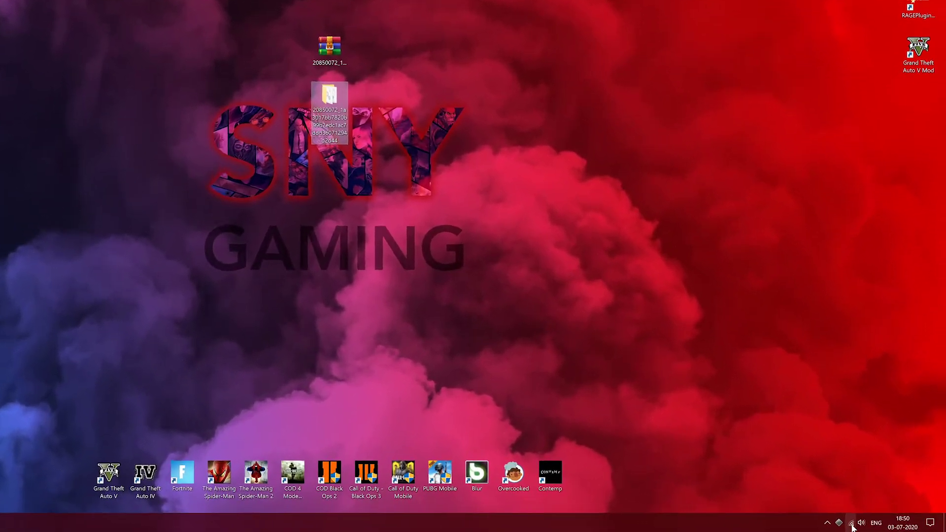
click(873, 525)
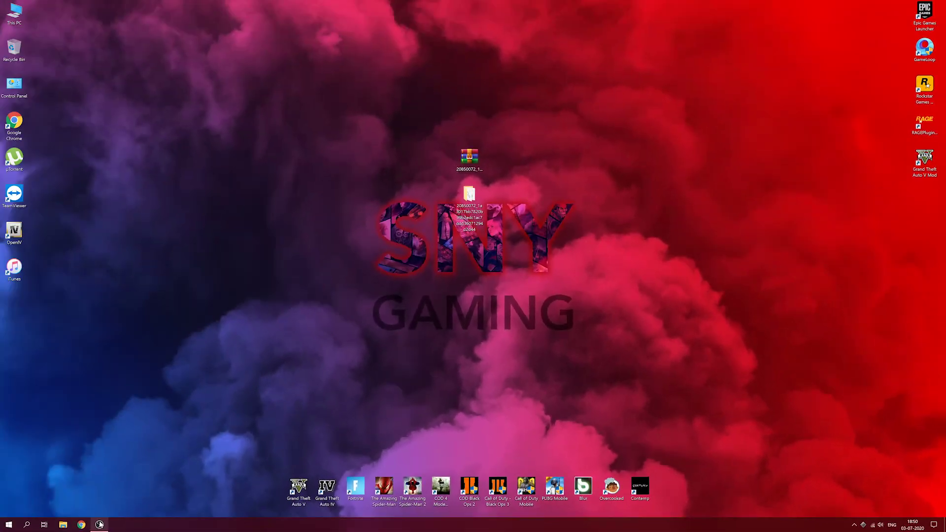
click(81, 525)
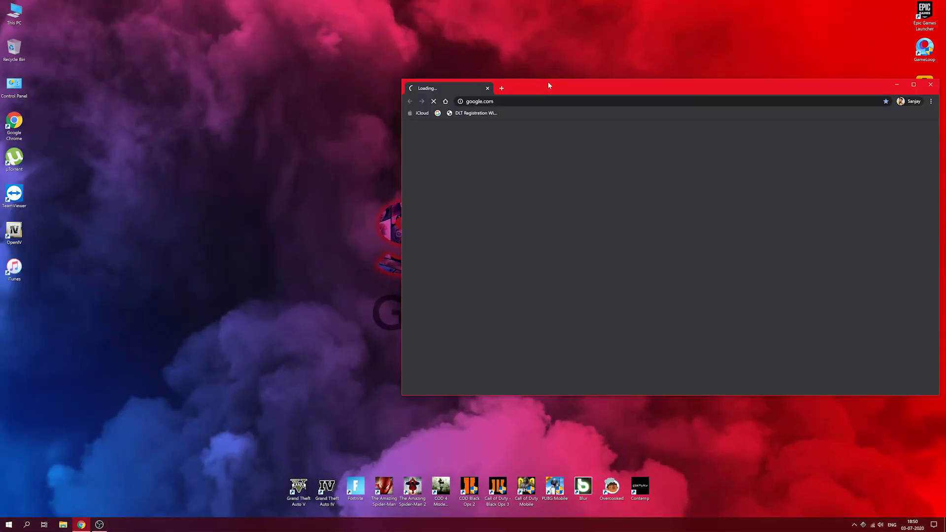
drag(548, 81, 353, 87)
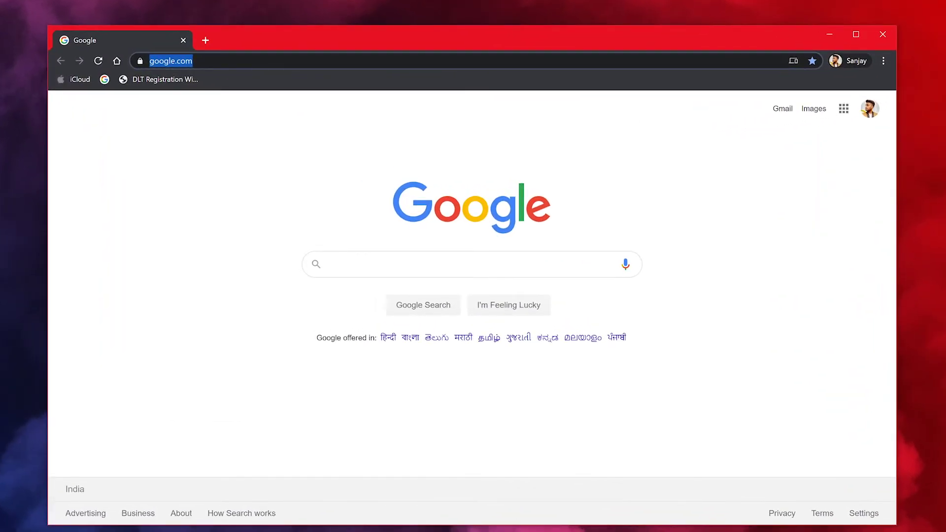
text(speed)
key(Return)
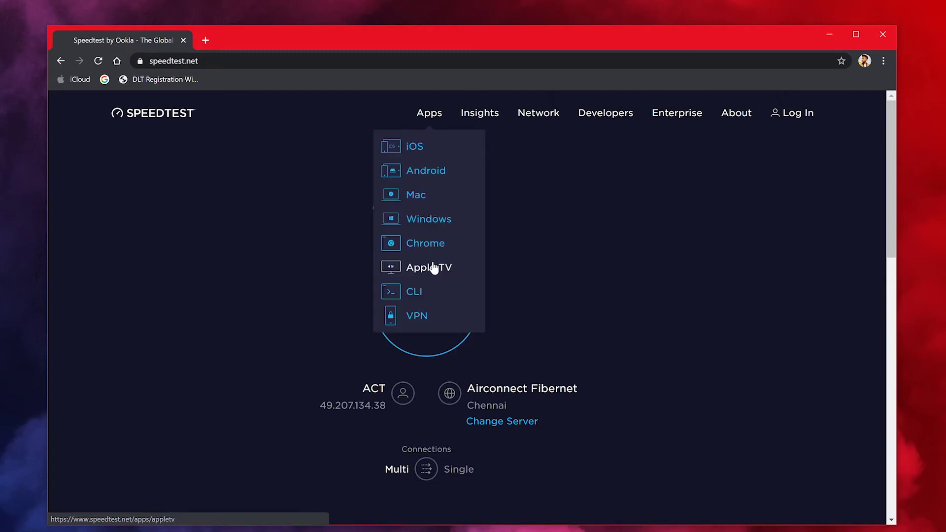
Run the speed test: 4 ms ping, 220.75 Mbps download, 110.46 Mbps upload
click(432, 318)
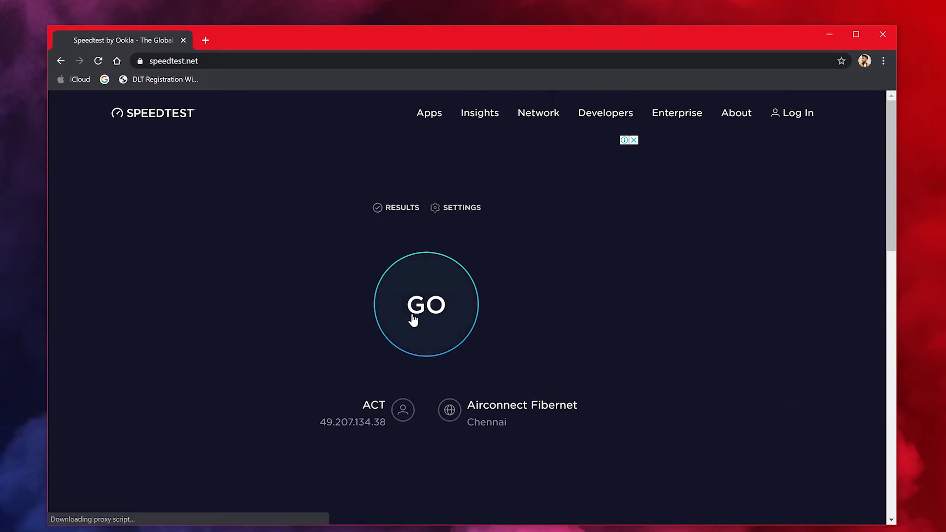